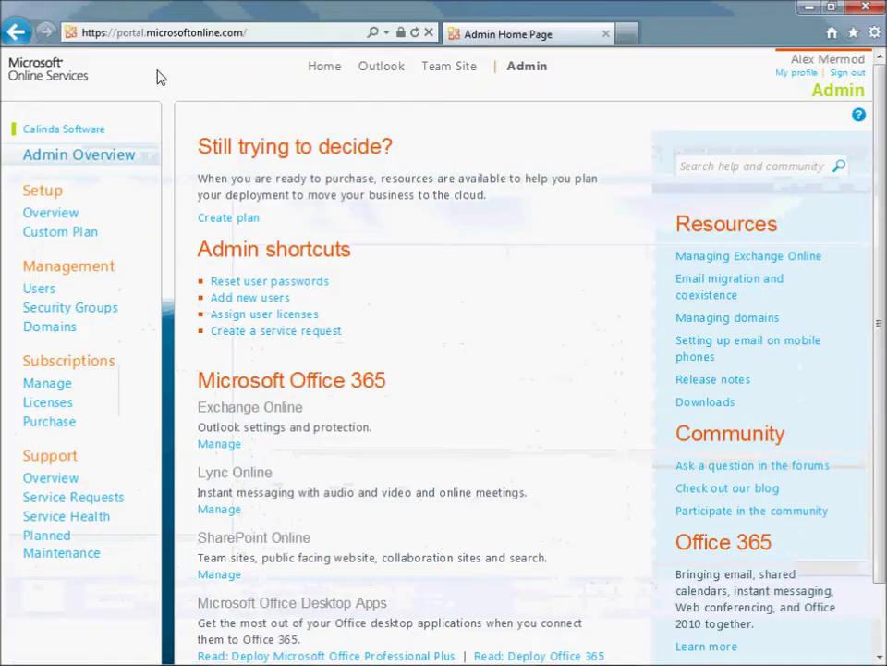
Open SharePoint Online administration in a new tab and list the site collections
click(149, 35)
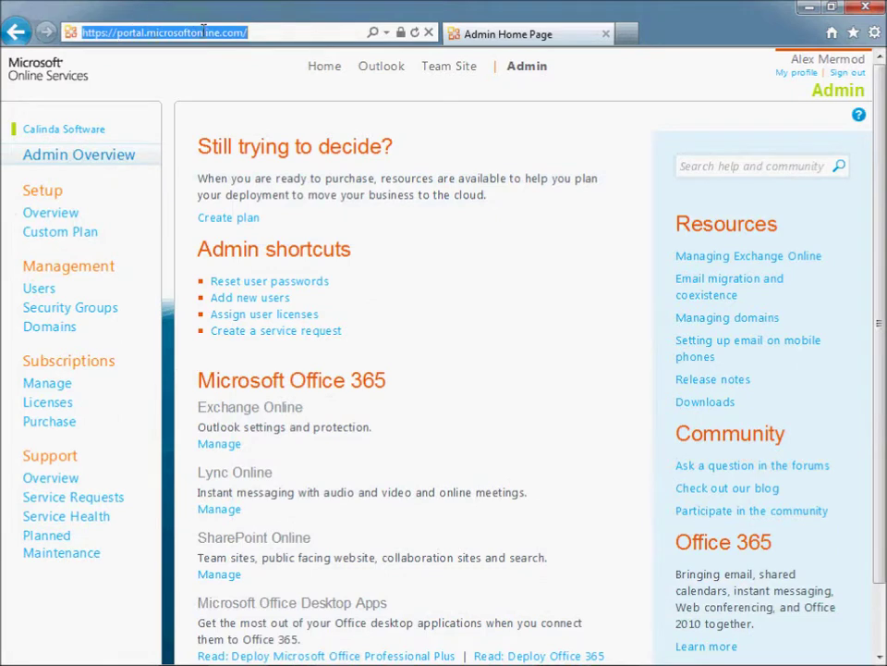
click(255, 32)
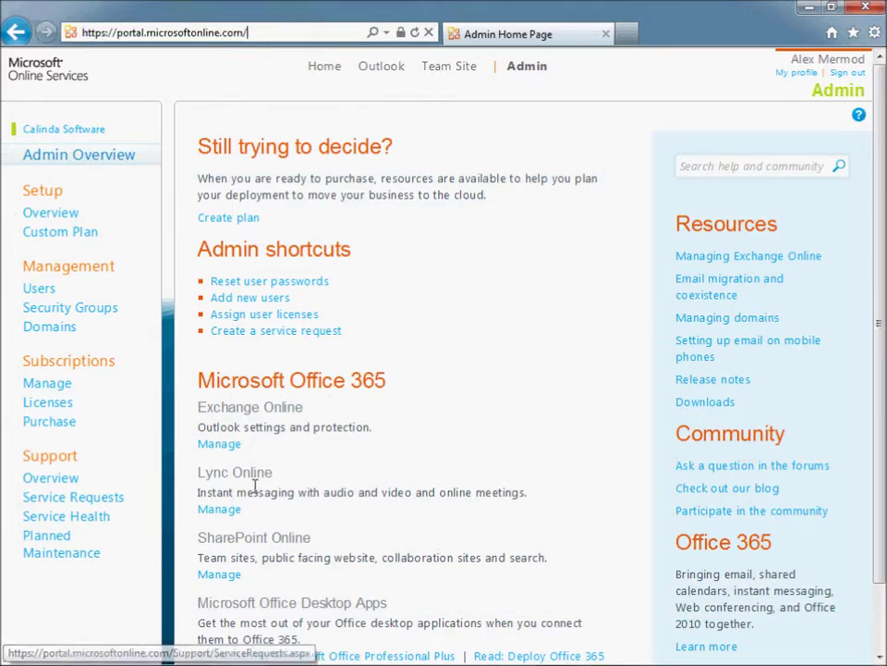
click(229, 580)
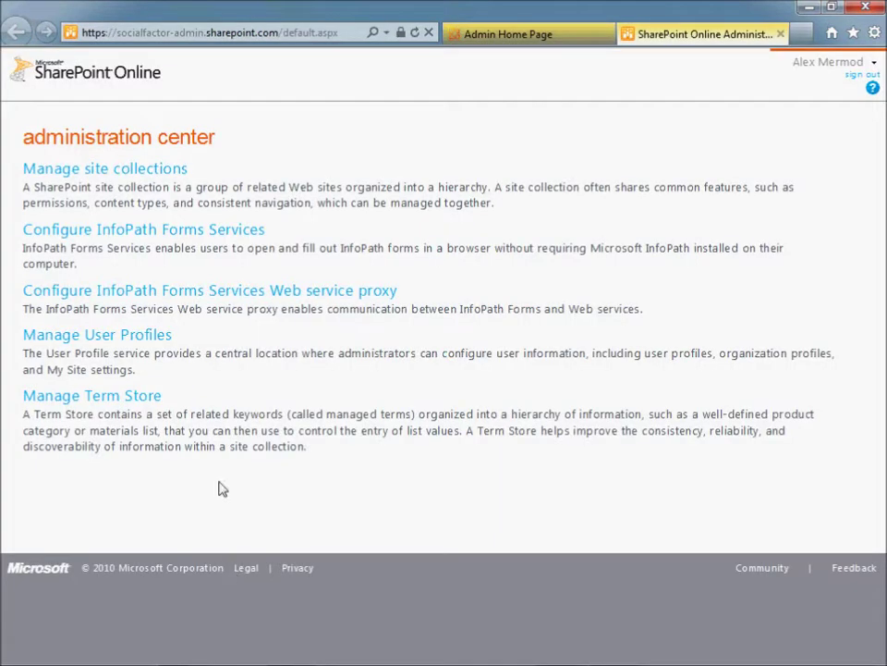
click(128, 175)
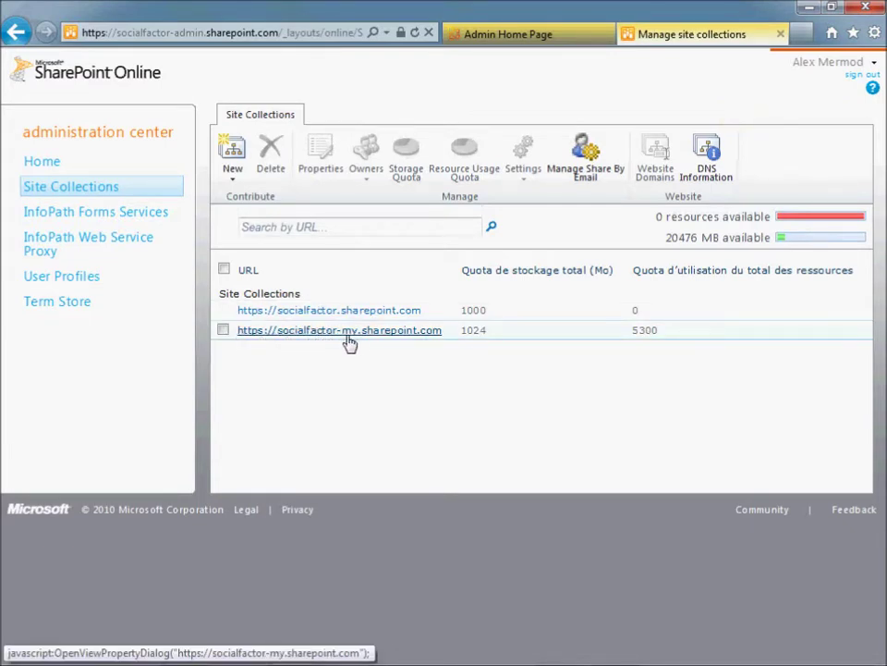
Save a resource usage quota of 5300 for the socialfactor-my site collection
click(223, 331)
click(490, 181)
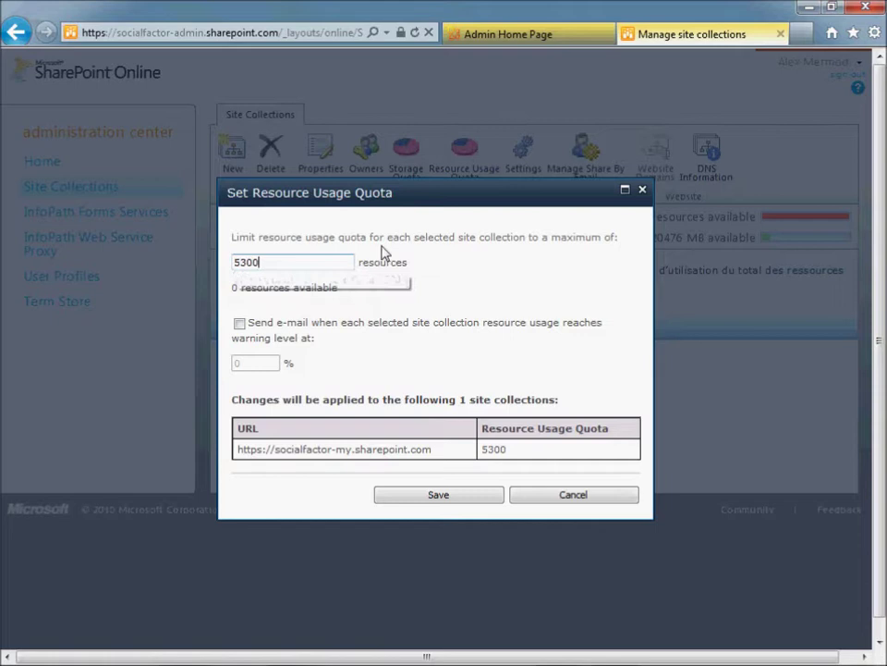
click(439, 494)
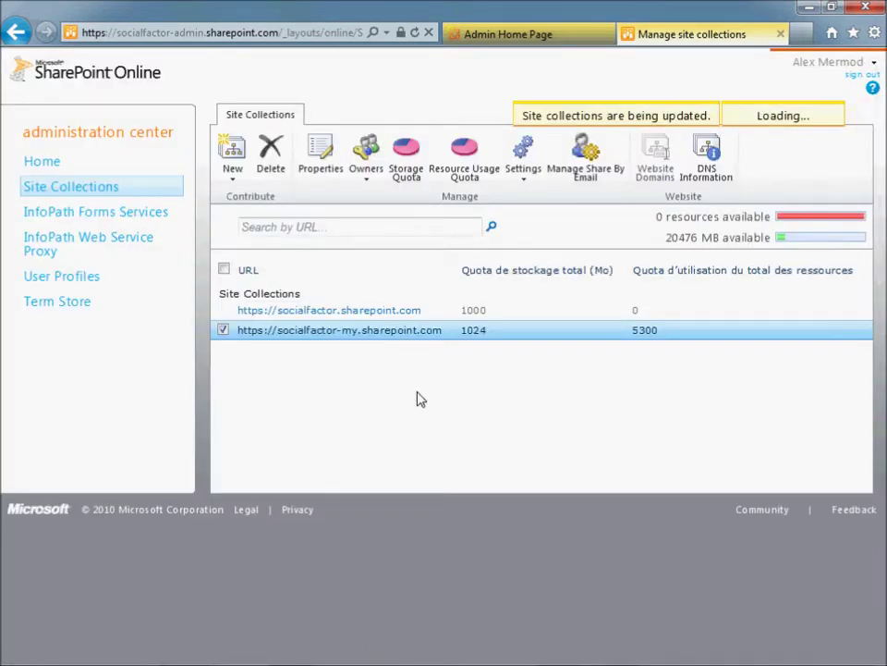
Close the admin tab and go from Team Site to My Site
click(781, 34)
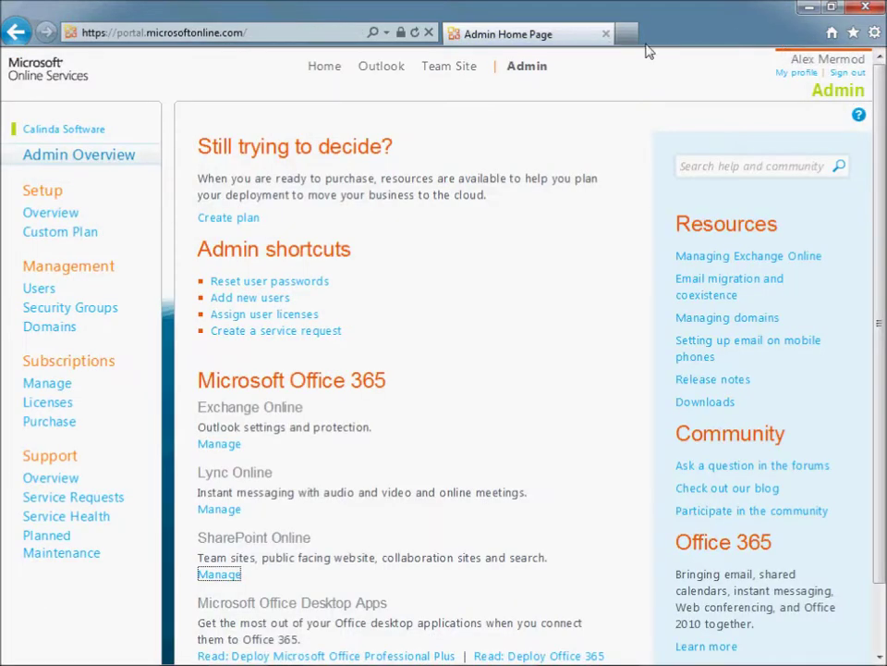
click(448, 67)
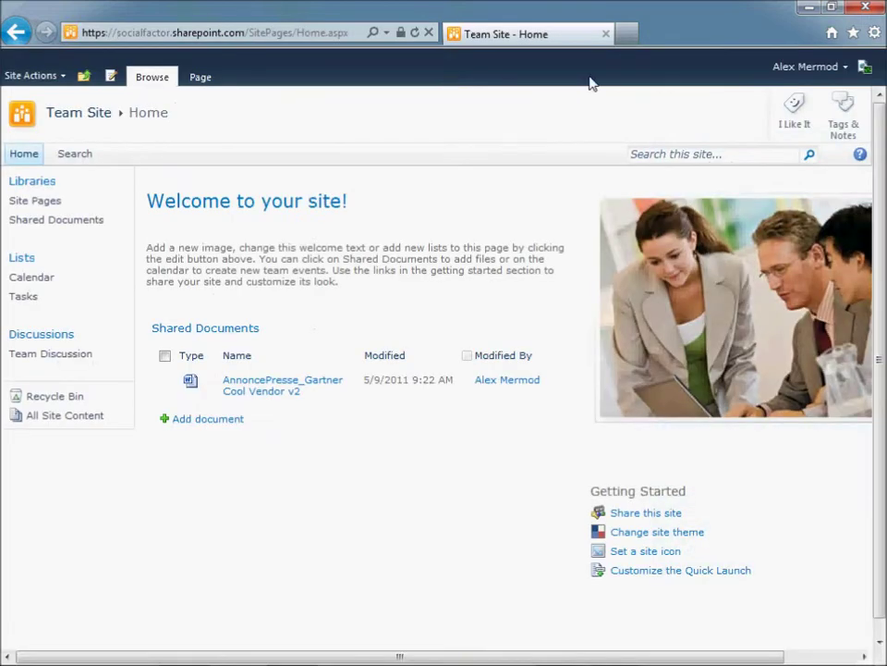
click(793, 65)
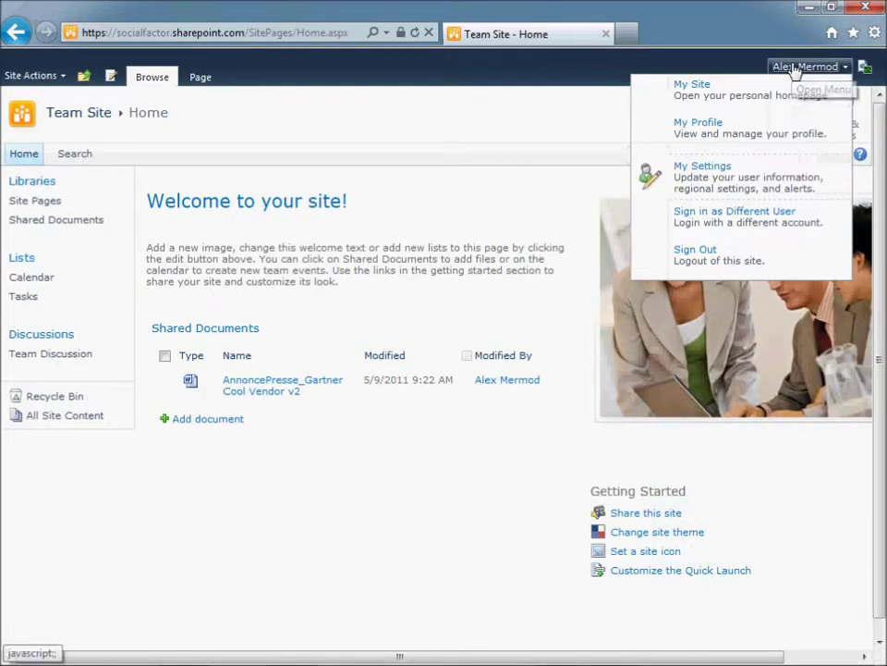
click(710, 92)
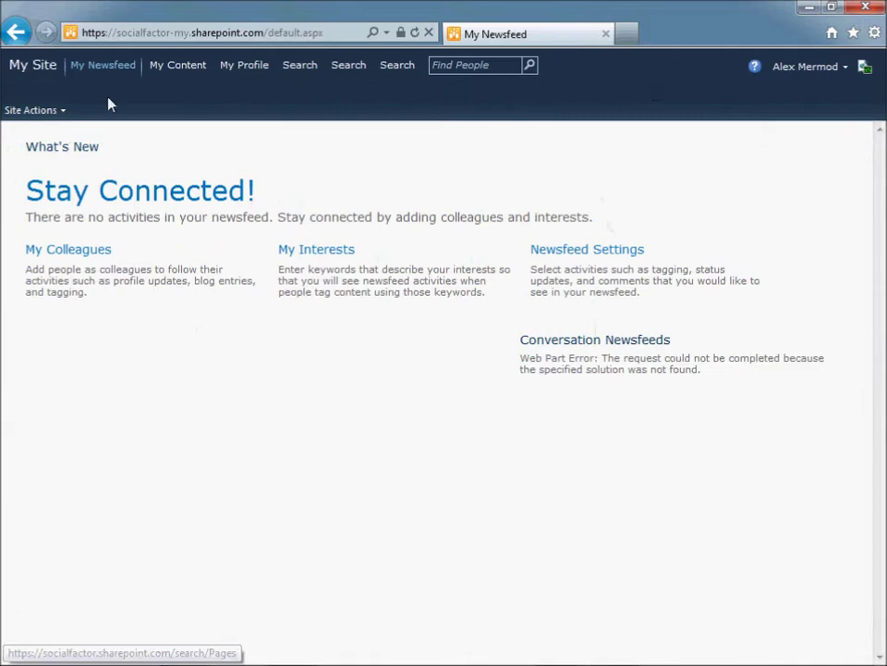
Open the My Site's Solution Gallery via Site Settings
click(53, 112)
click(67, 392)
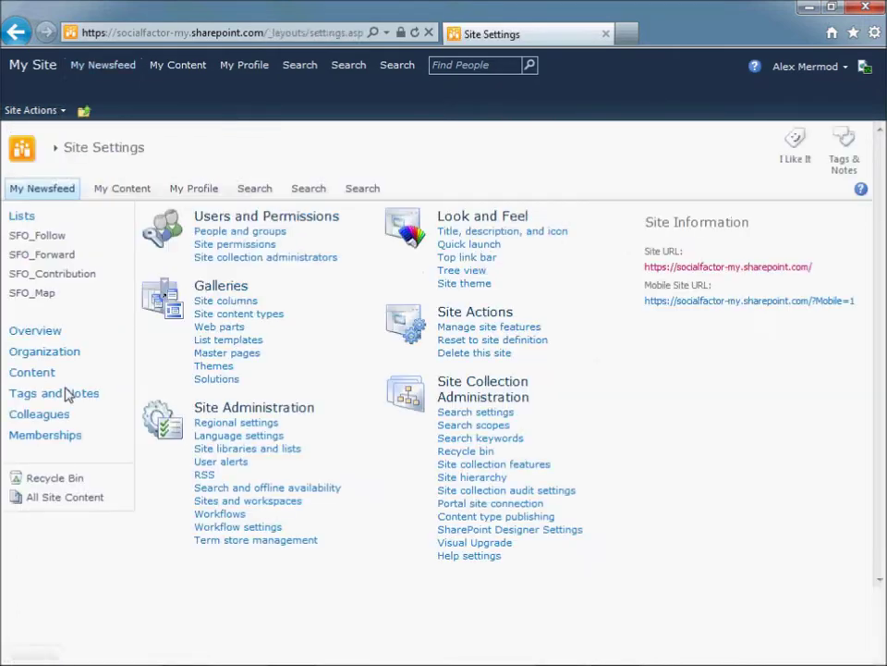
click(215, 380)
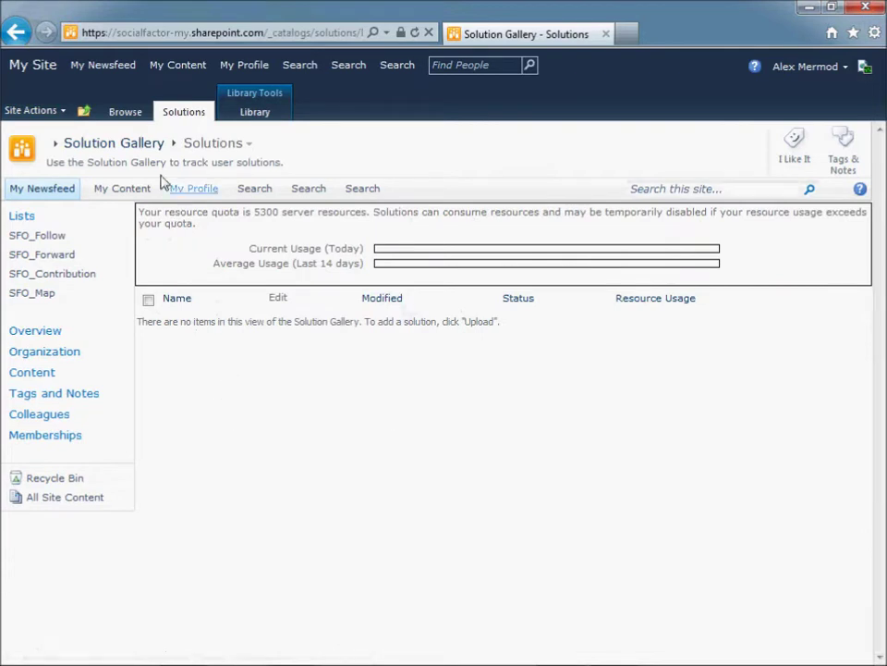
Upload SocialFactor365.wsp from the computer to the Solution Gallery
click(193, 113)
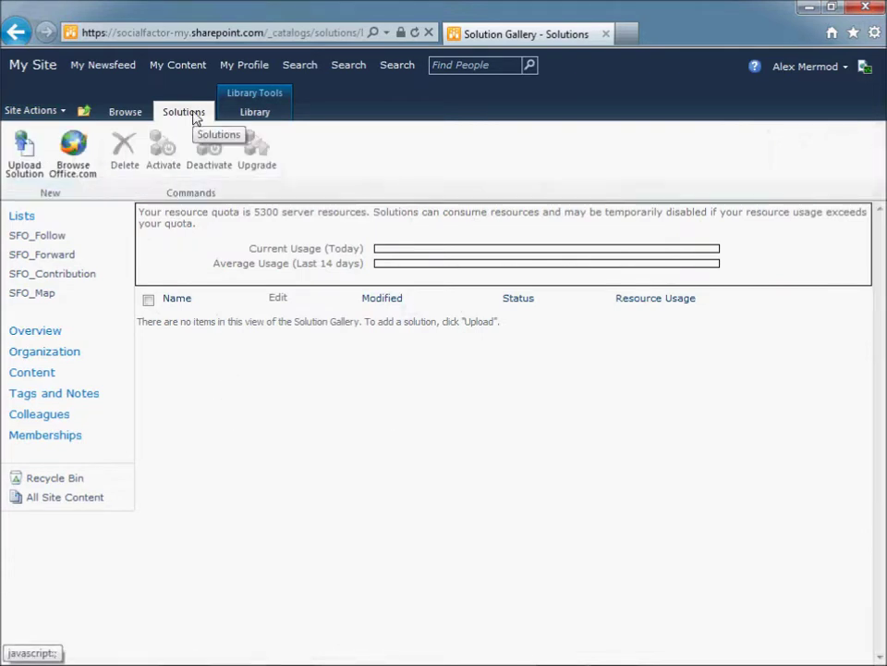
click(25, 171)
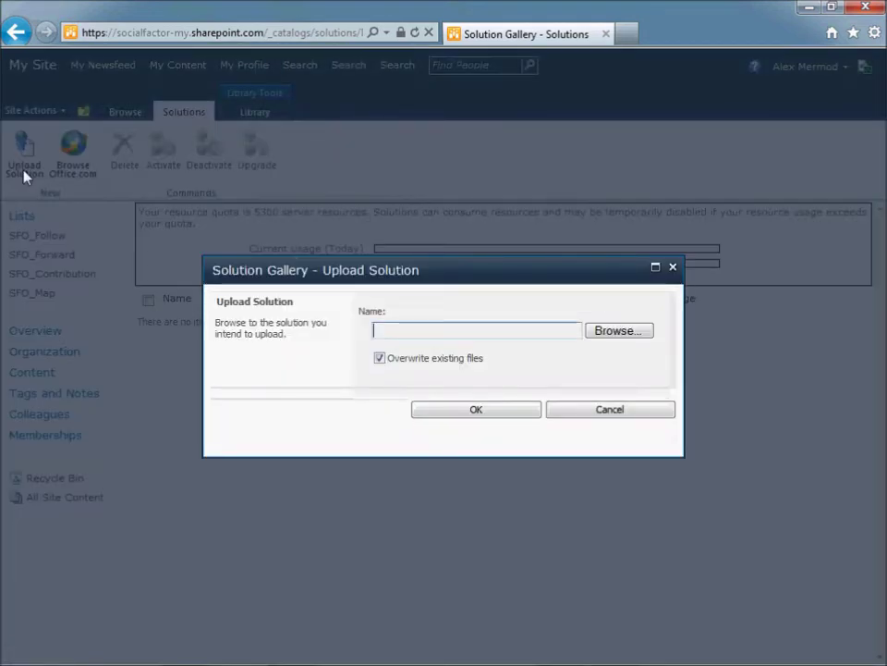
click(612, 332)
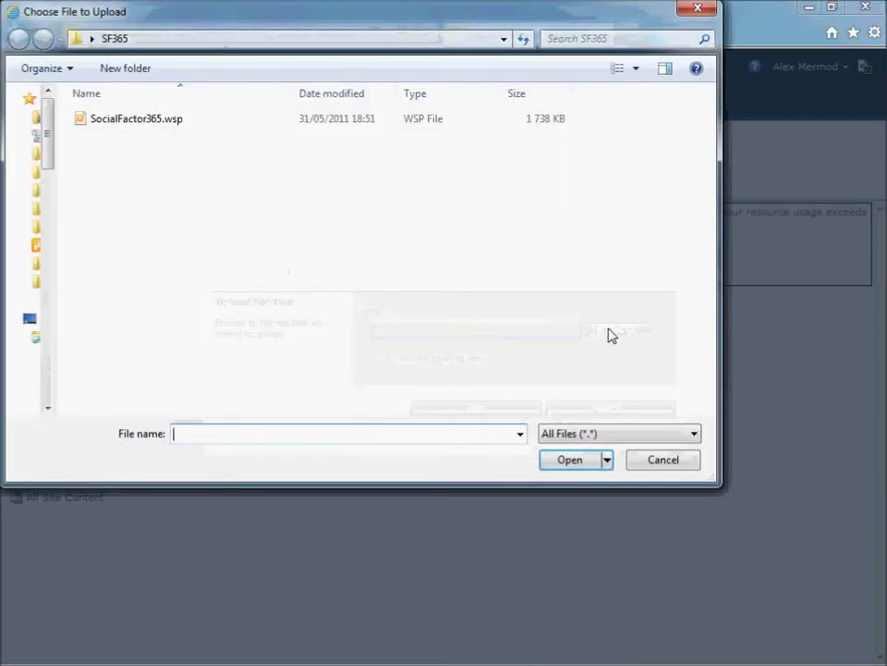
click(139, 126)
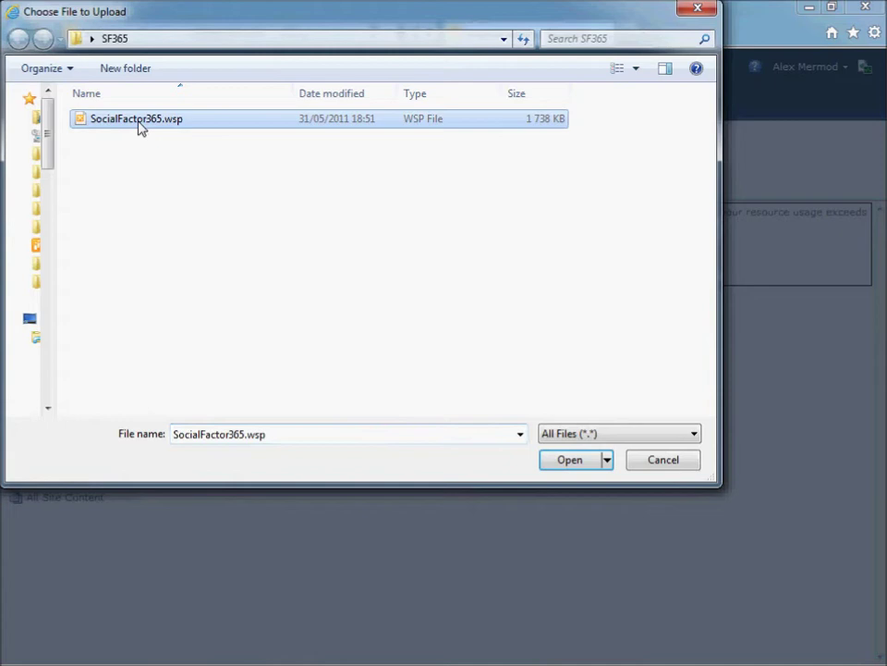
click(570, 458)
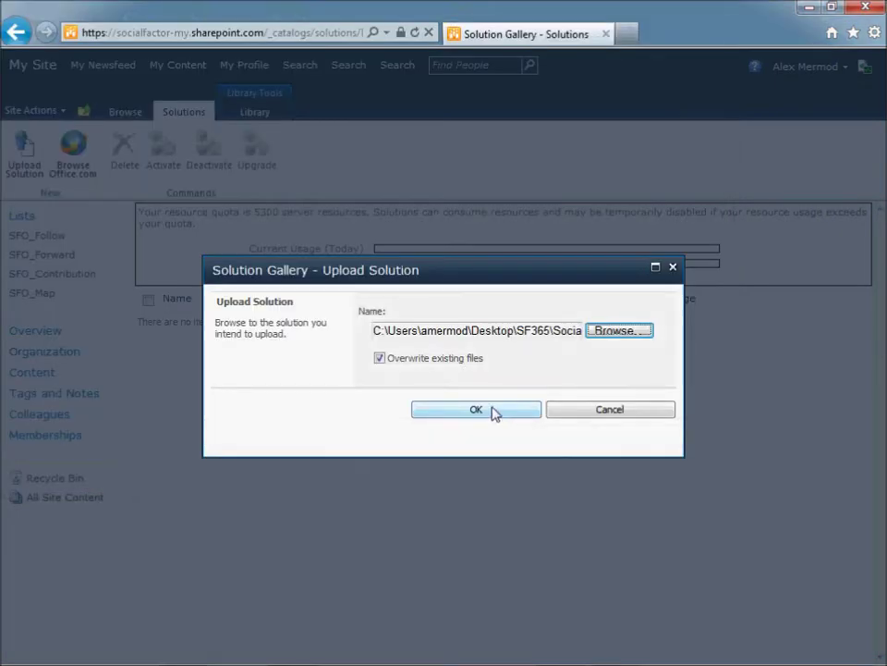
click(493, 411)
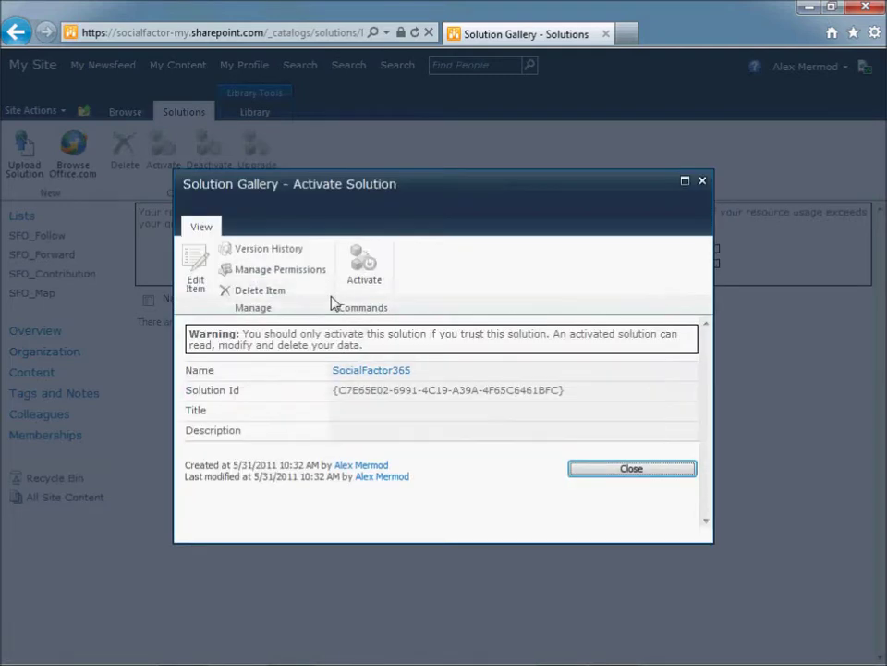
Activate SocialFactor365 and select its row in the Solution Gallery
click(357, 263)
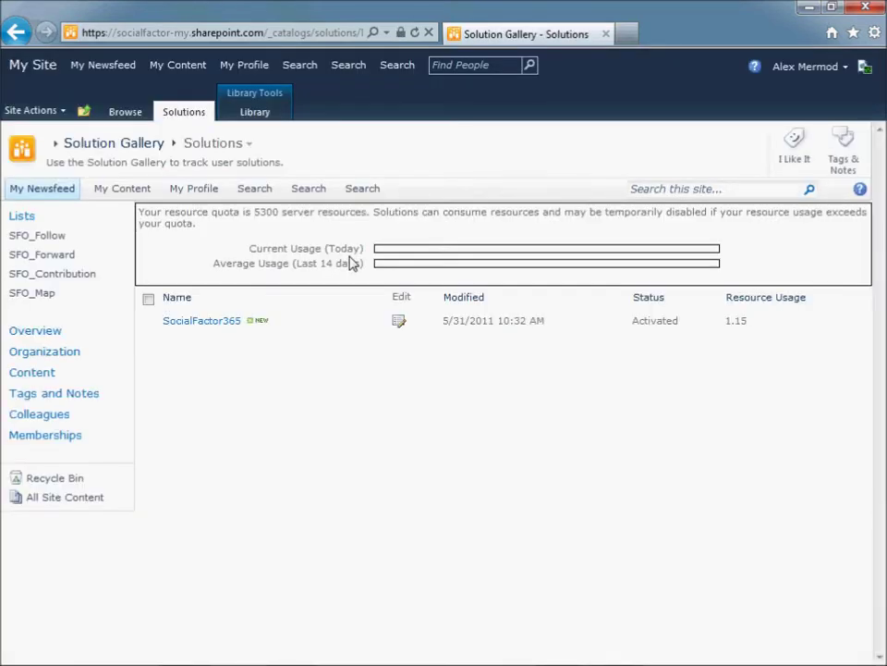
double_click(674, 329)
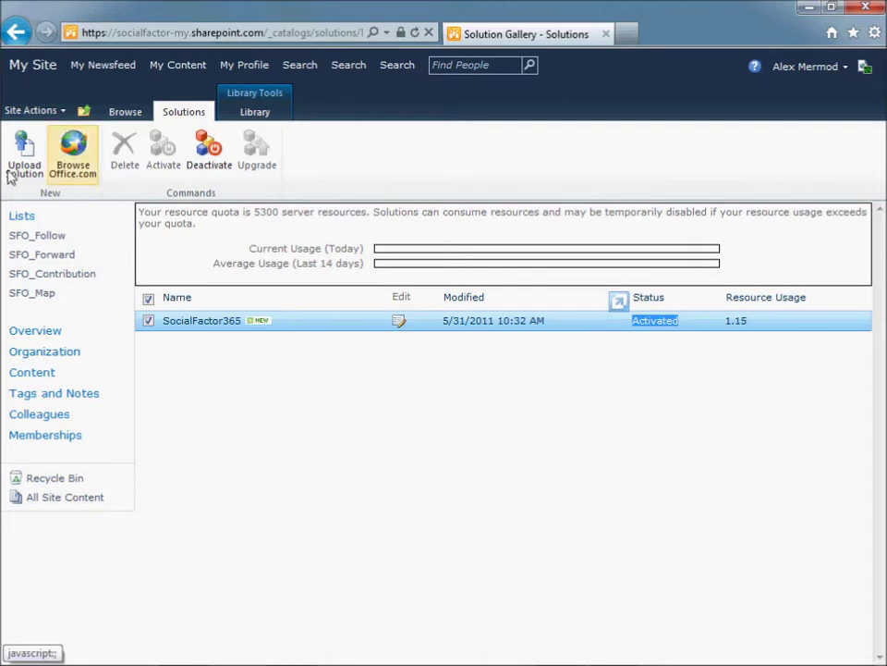
Activate the SocialFactor_SandBox WebFeature Resources feature on the My Site Site Features page
click(28, 111)
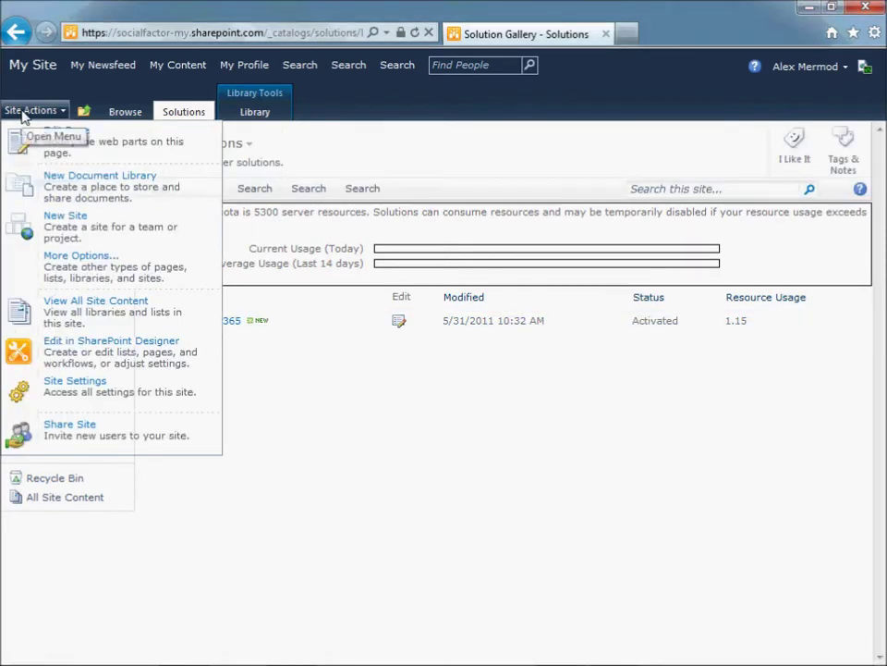
click(103, 389)
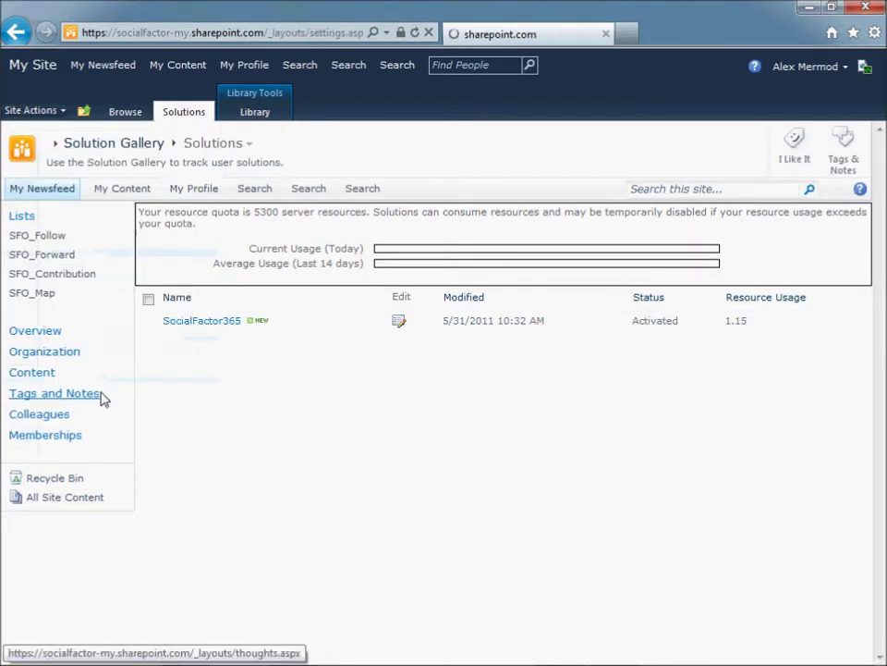
click(480, 329)
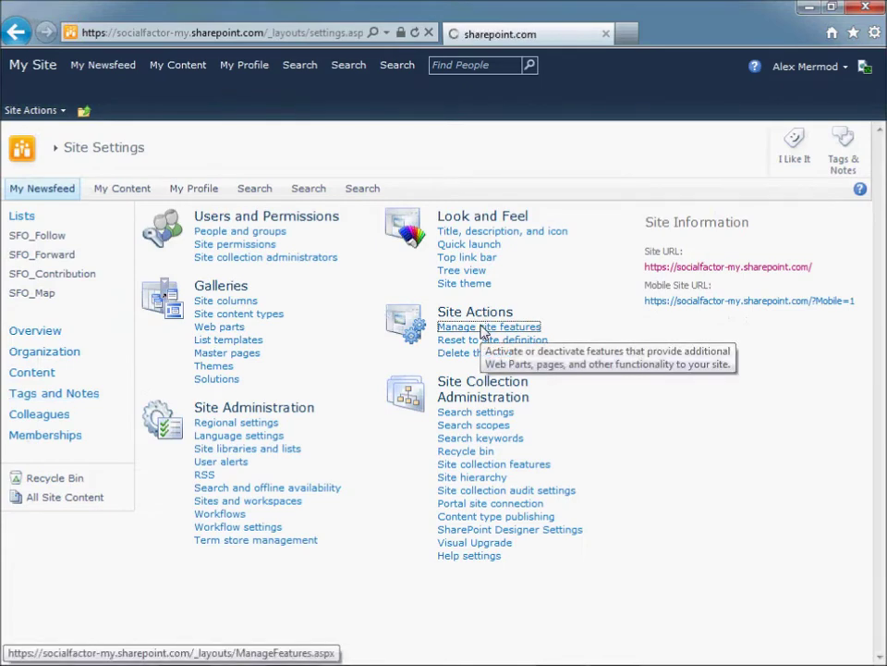
scroll(481, 342, down, 5)
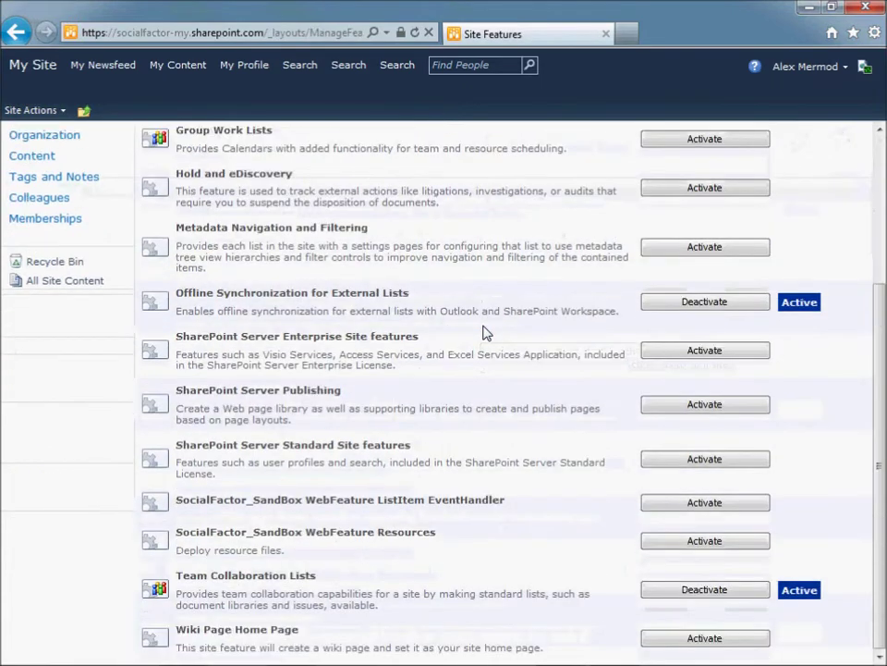
click(669, 545)
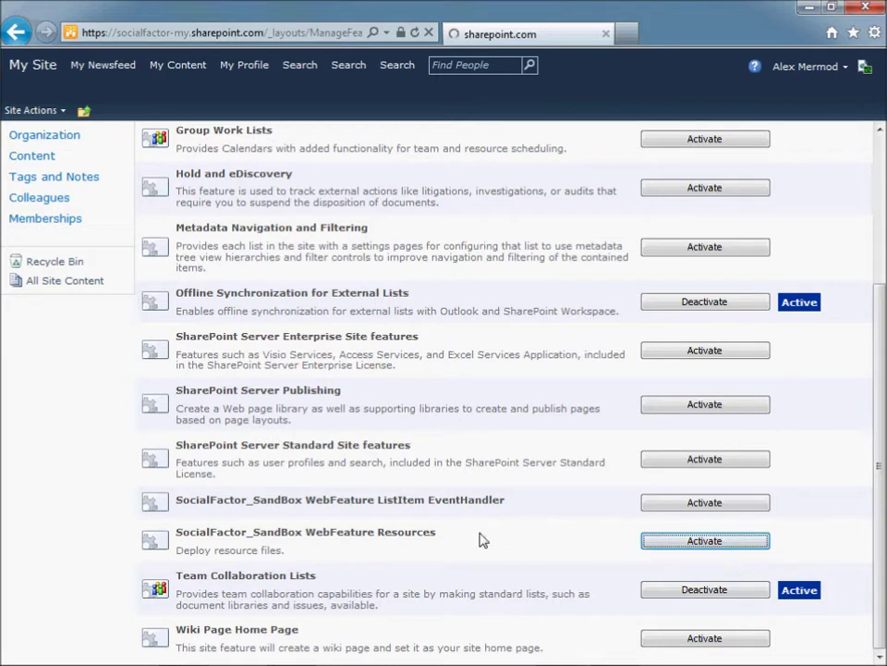
Activate the SocialFactor_SandBox WebFeature ListItem EventHandler feature and confirm both show Active
drag(481, 536, 375, 533)
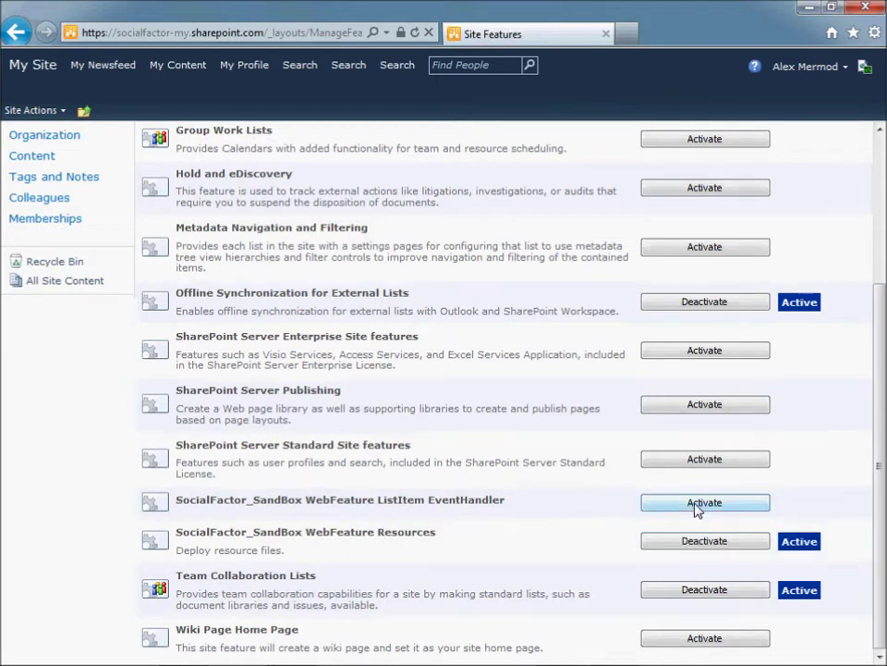
double_click(458, 504)
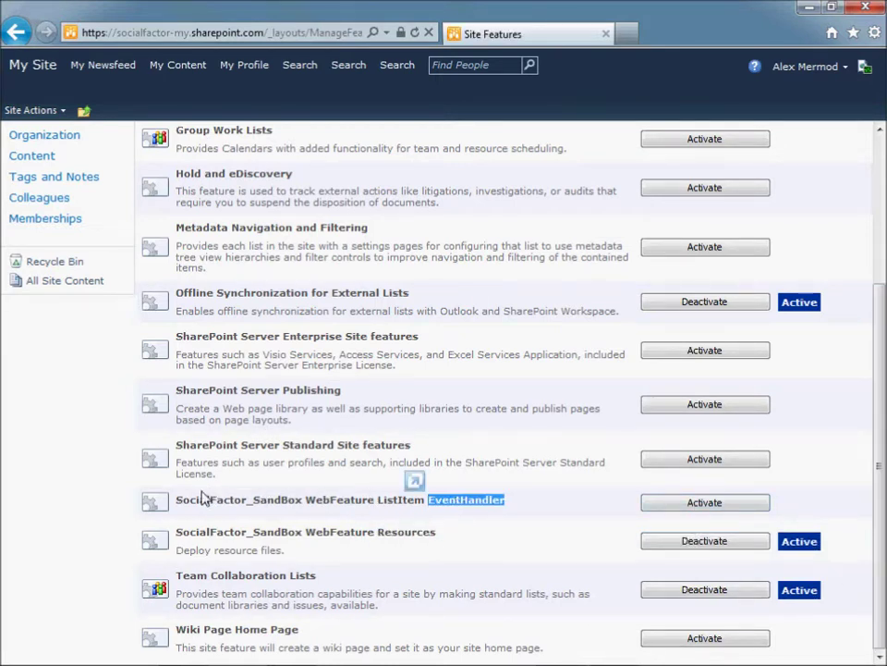
drag(177, 499, 504, 505)
click(679, 503)
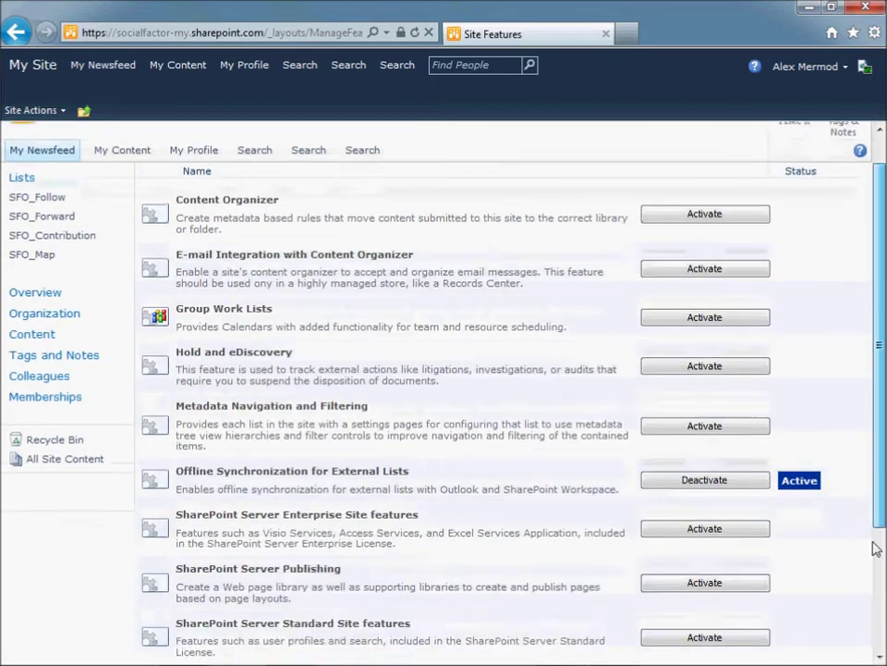
scroll(873, 549, down, 3)
double_click(810, 503)
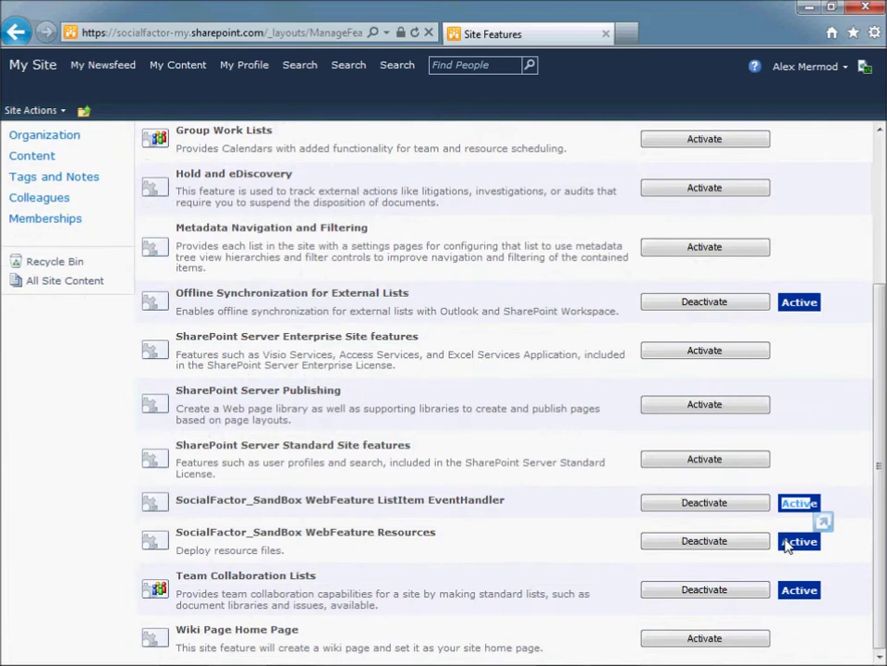
double_click(800, 541)
click(804, 571)
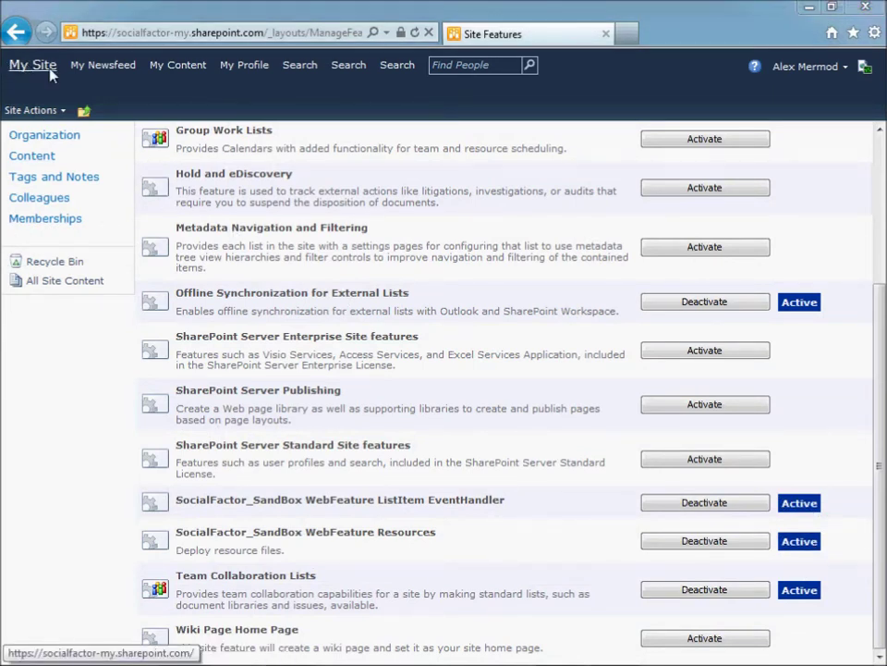
Edit My Newsfeed and insert SocialFactor's Conversation Newsfeeds web part into the Middle Right Zone
click(99, 73)
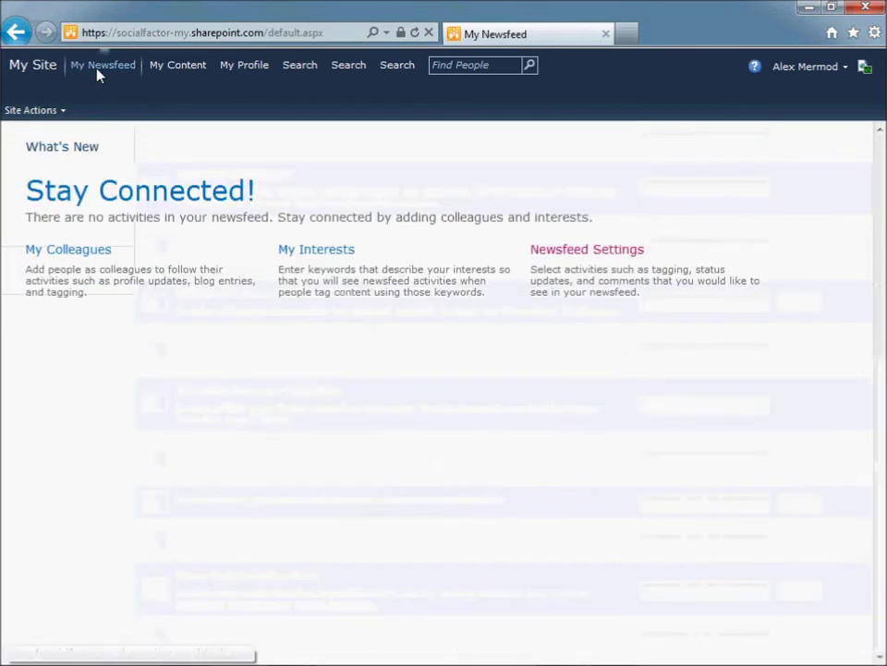
click(35, 111)
click(37, 142)
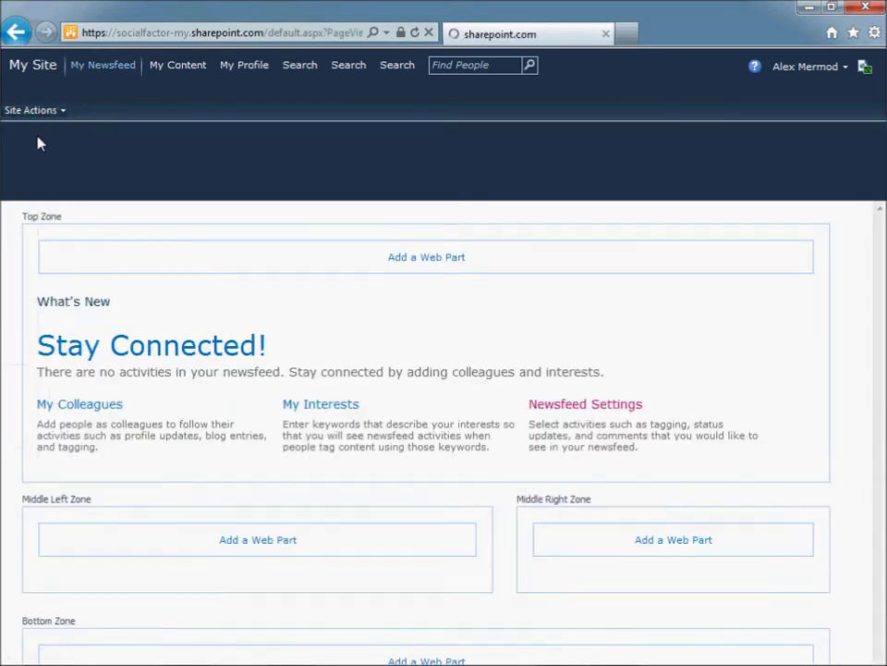
click(728, 539)
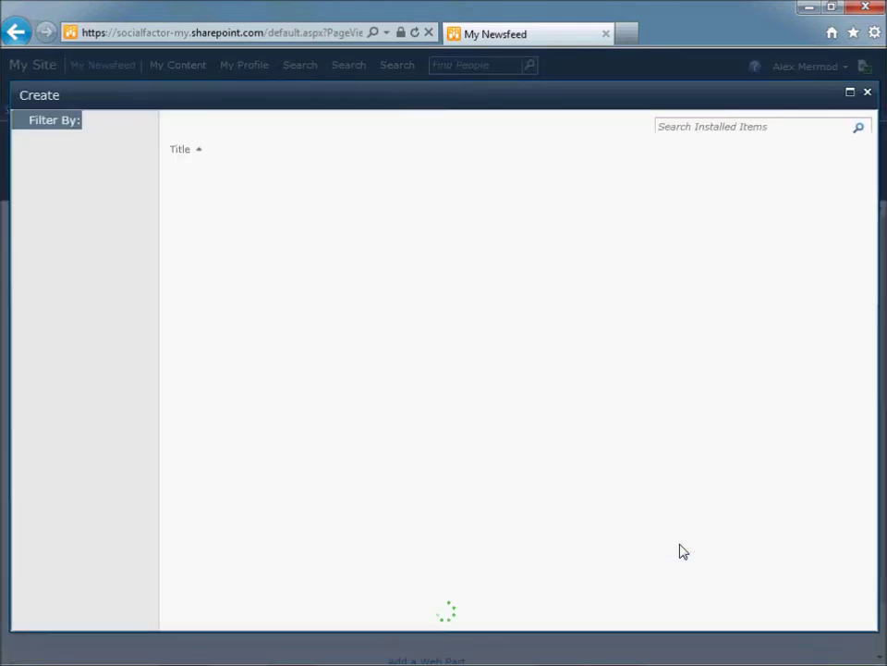
click(83, 299)
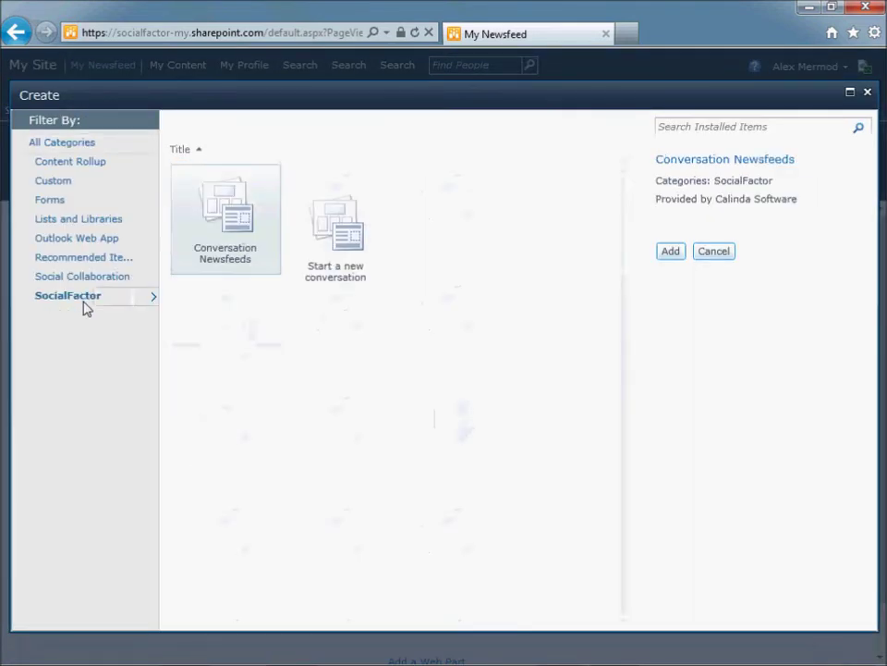
click(219, 258)
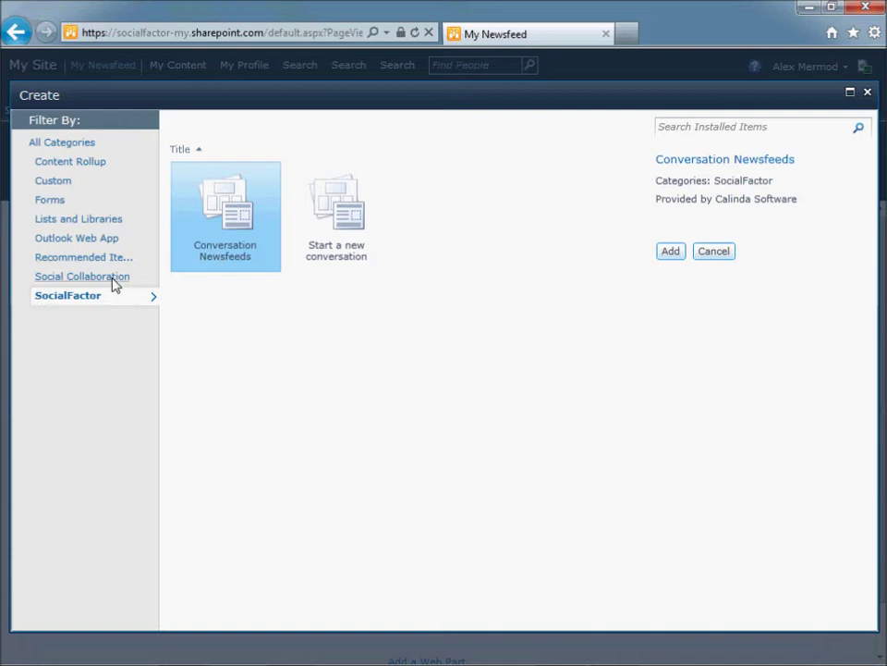
click(672, 252)
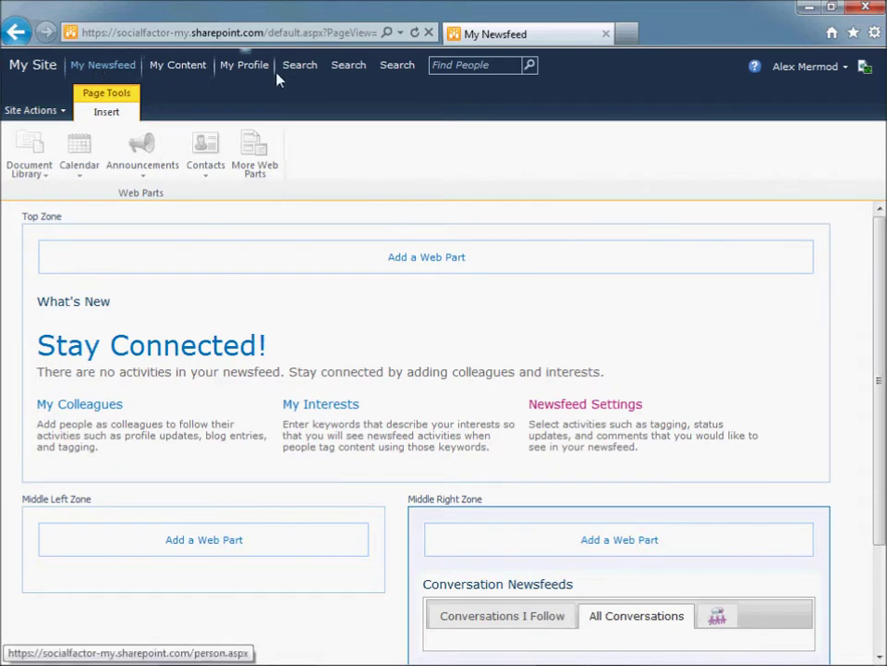
Edit My Profile and insert SocialFactor's Start a new conversation web part into the Middle Right Zone
click(249, 72)
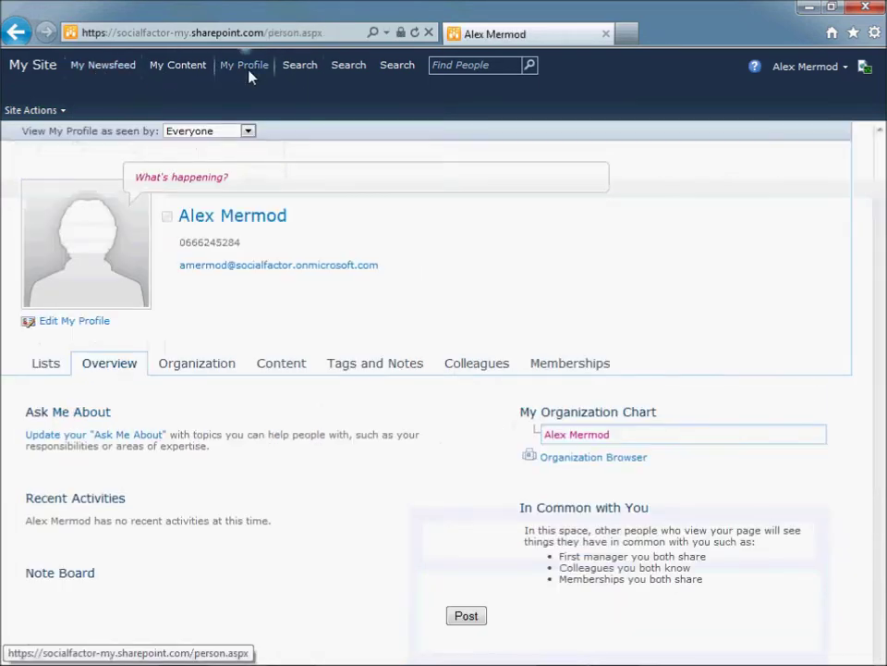
click(20, 111)
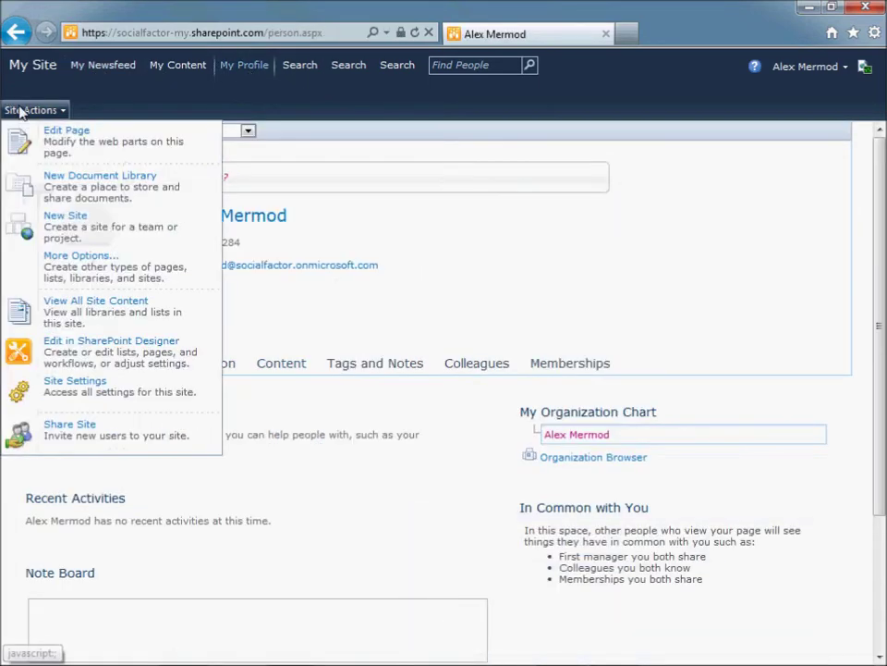
click(77, 155)
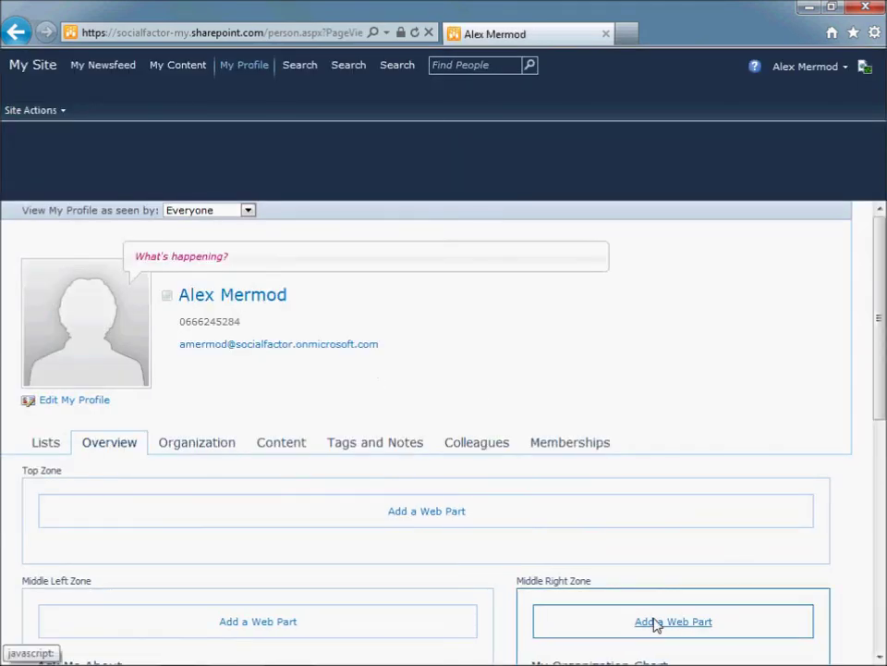
scroll(655, 626, down, 2)
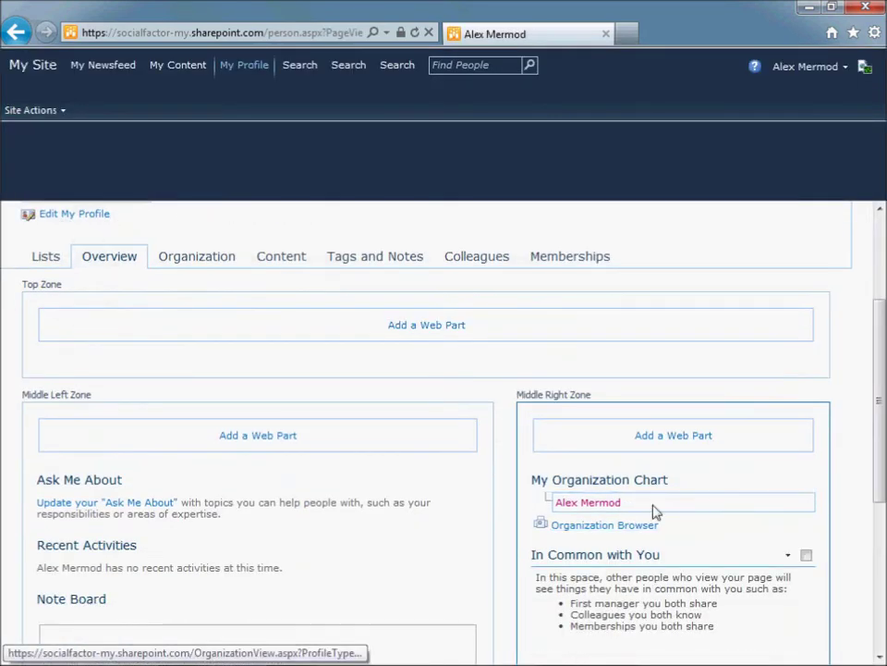
click(667, 436)
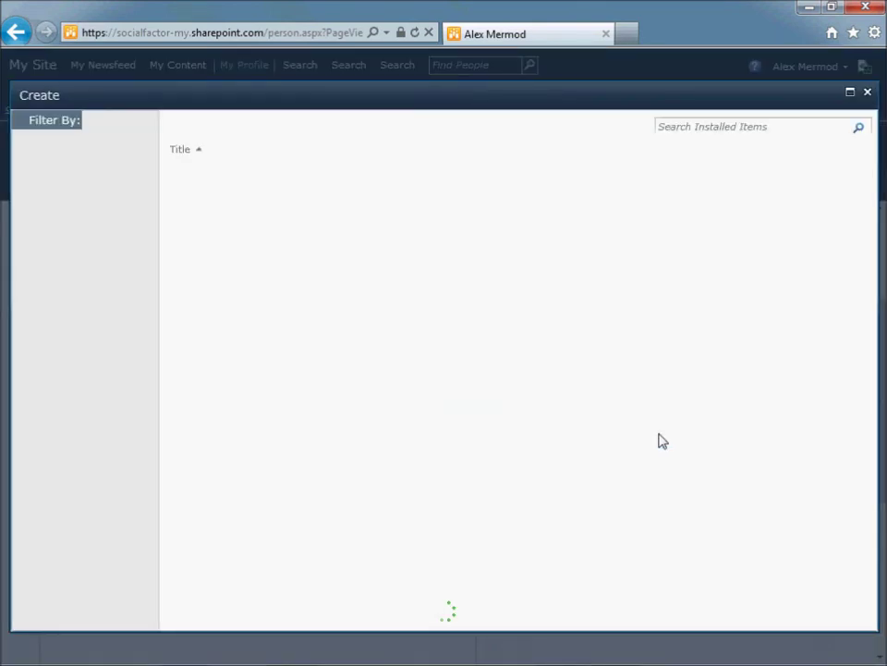
click(65, 298)
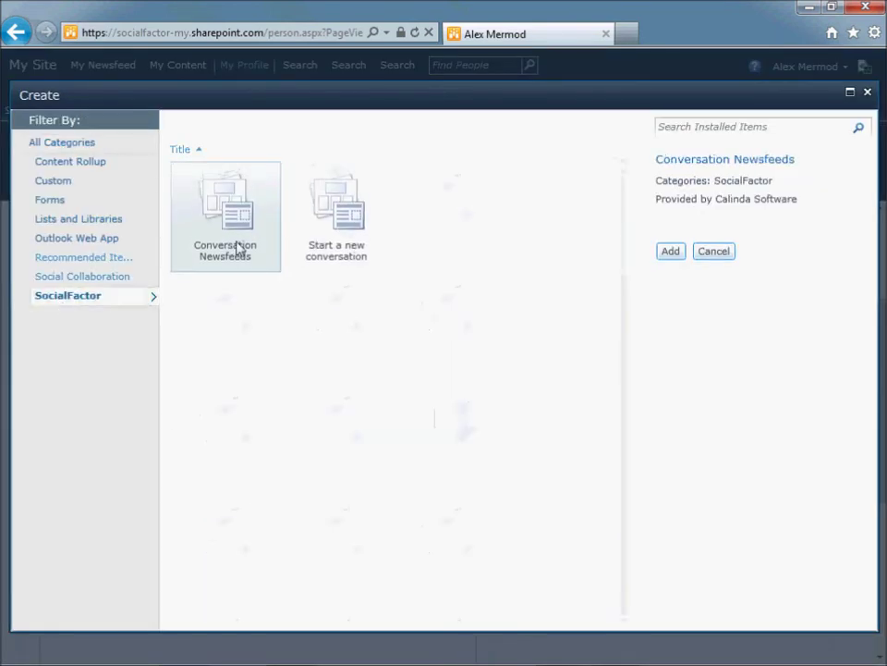
click(361, 258)
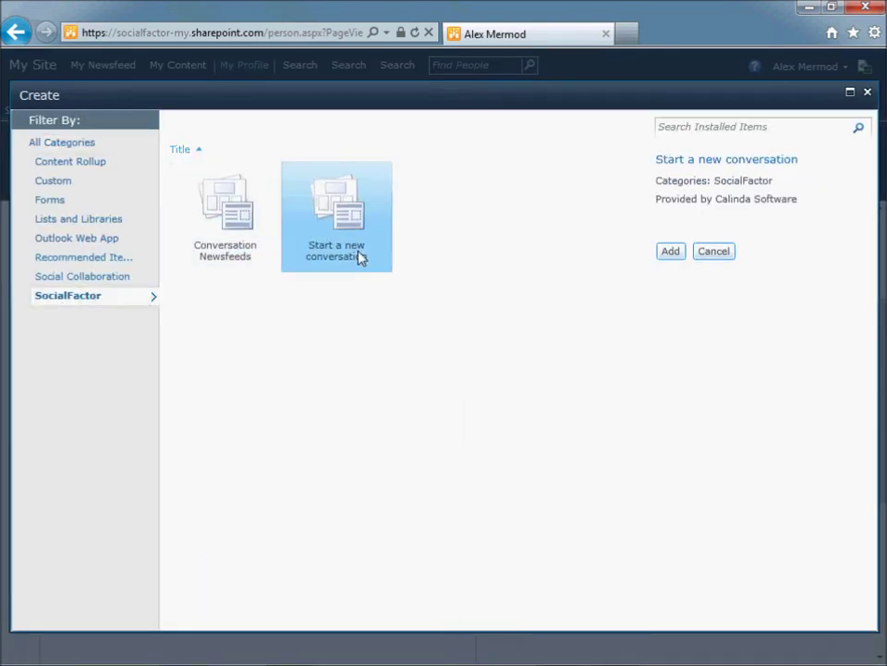
click(670, 255)
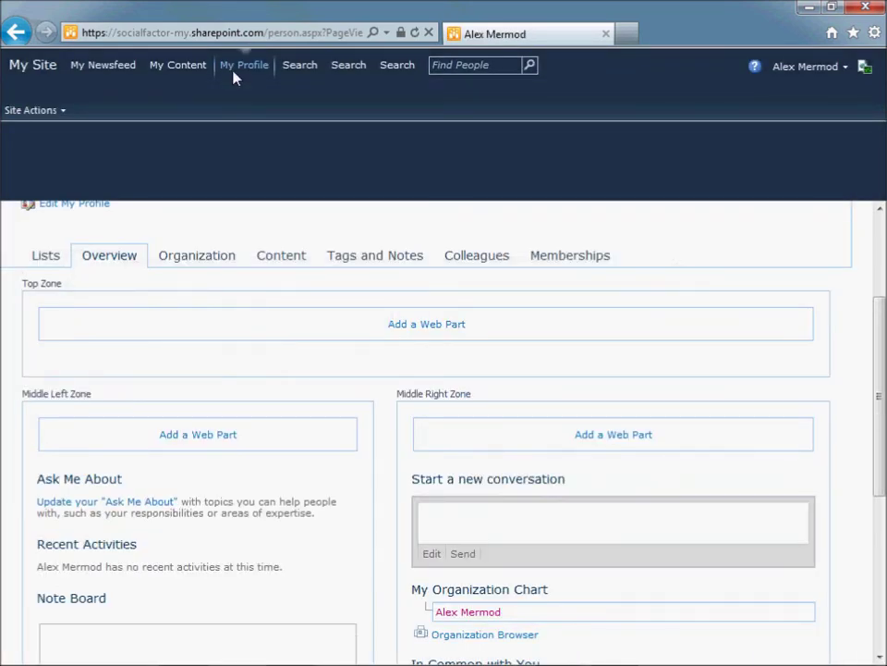
Post "You're done, enjoy!" from My Profile, then view it on My Newsfeed
click(233, 74)
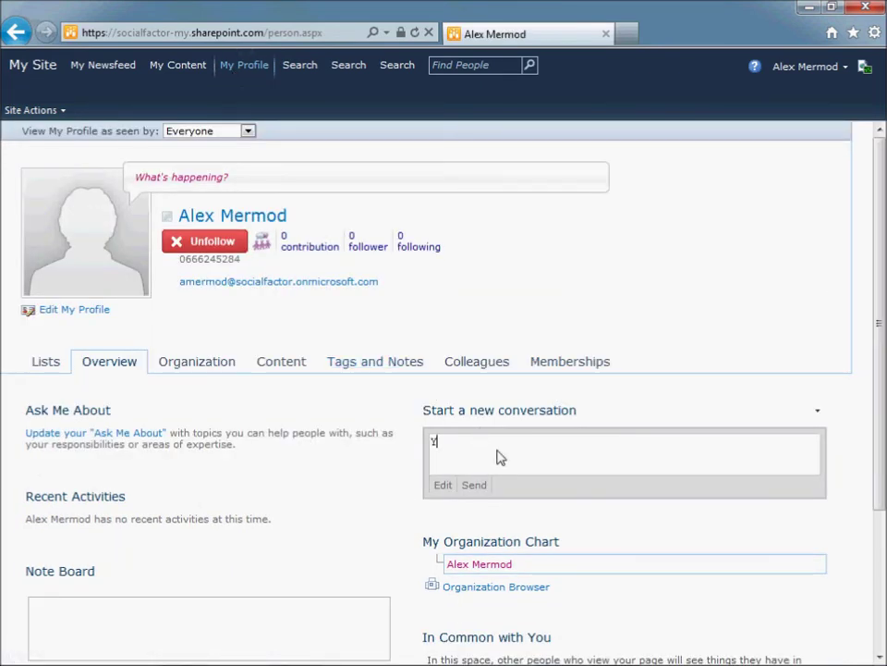
text('re done, enjoy!)
click(474, 486)
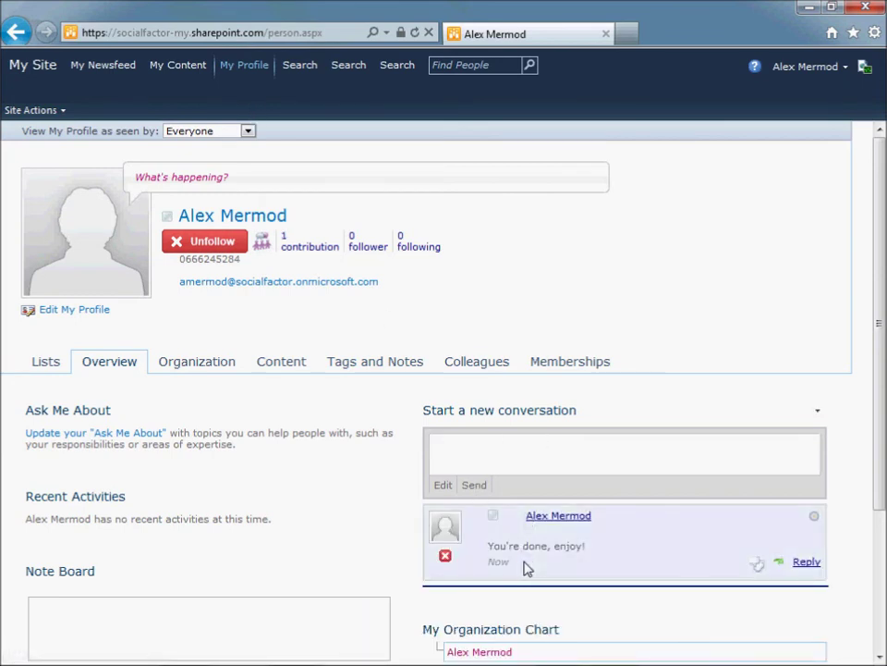
click(98, 70)
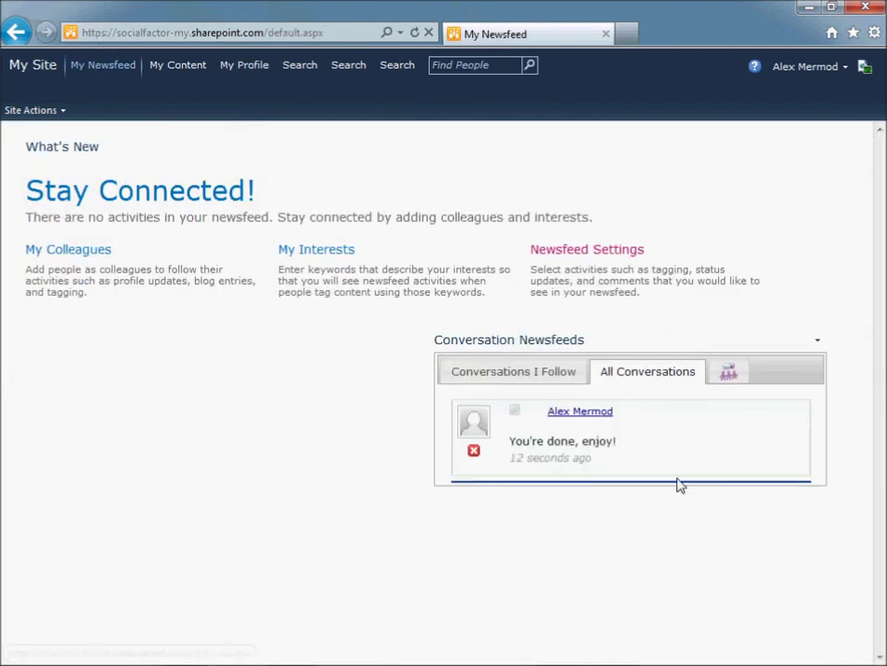
Reply "Please review SocialFactor 365 in the MarketPlace!" to the You're done, enjoy! post
click(789, 458)
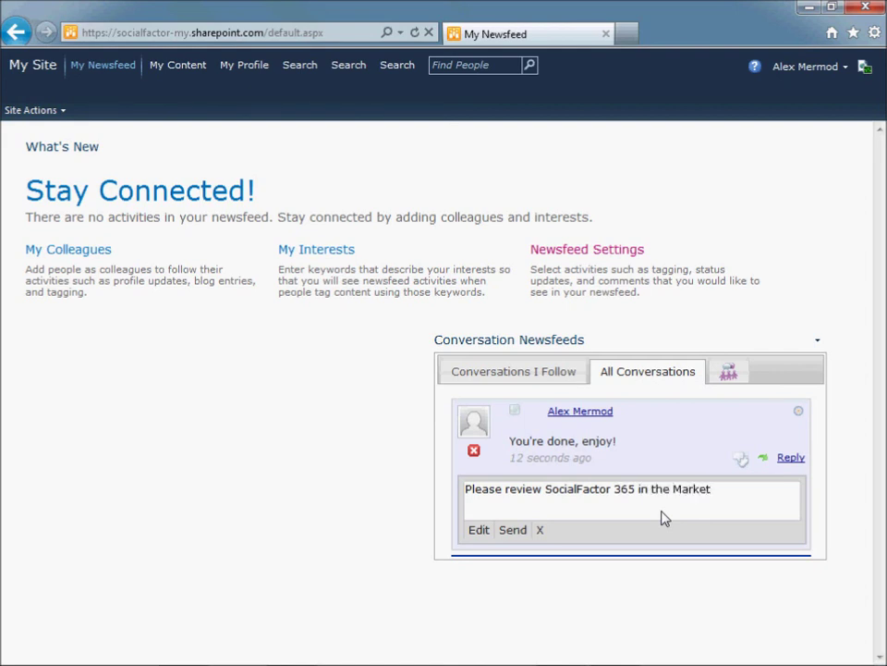
click(513, 530)
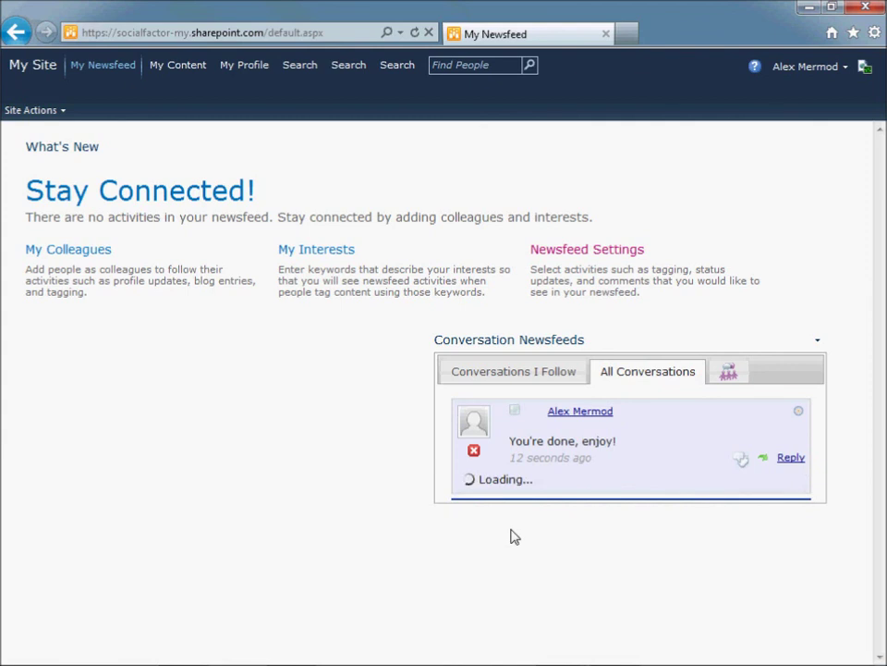